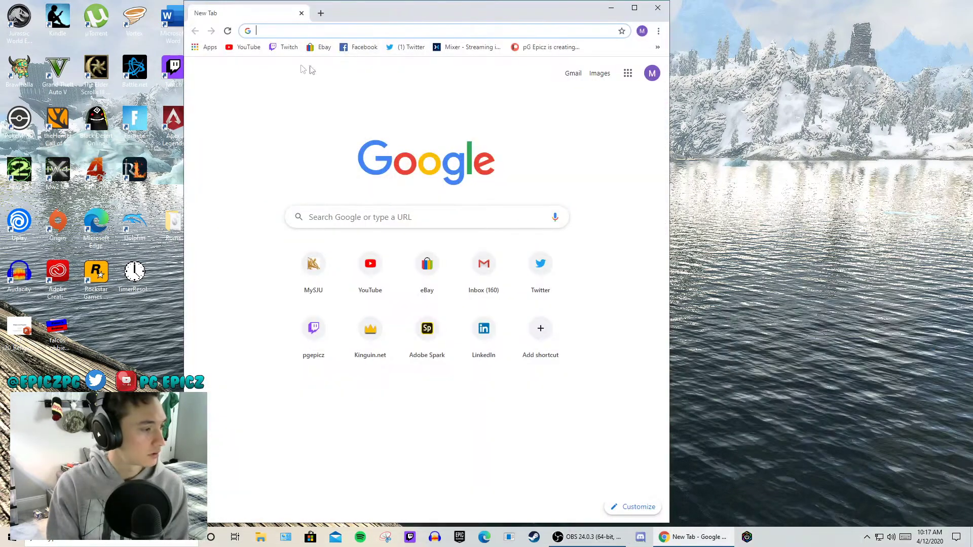
Step: Maximize the Chrome window showing the new Google search tab
{"action": "double_click", "coordinate": [386, 15]}
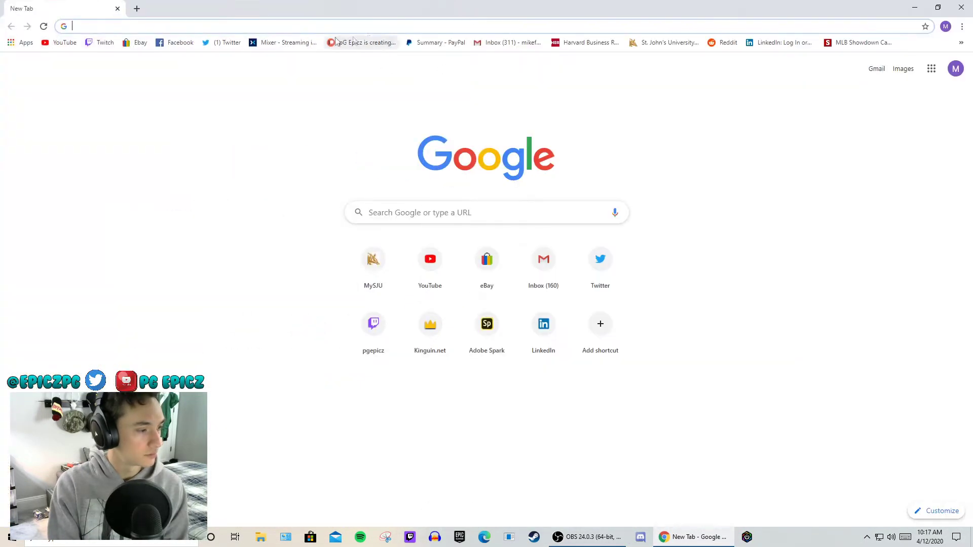
Step: Search Google for 'skse' and open the Skyrim Script Extender (SKSE) site
{"action": "left_click", "coordinate": [259, 23]}
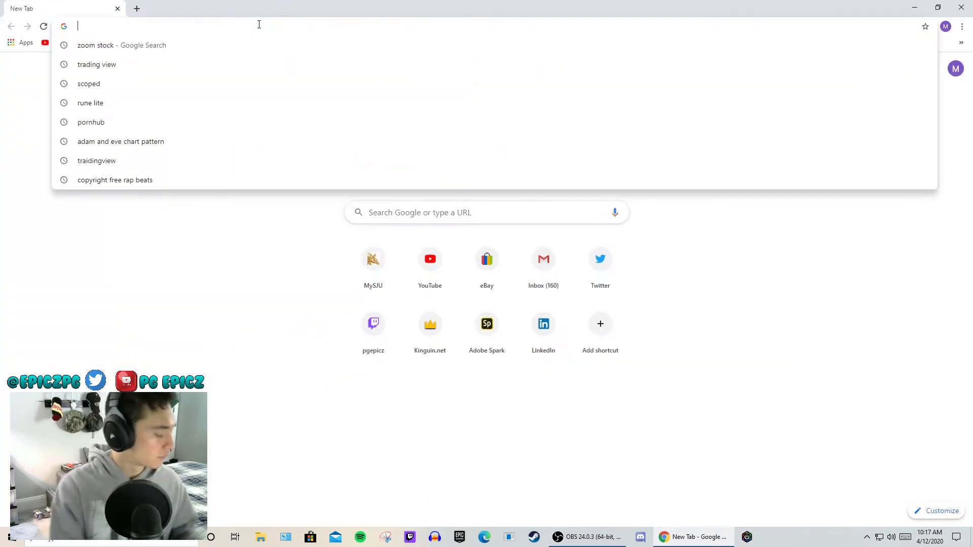
{"action": "type", "text": "skse"}
{"action": "key", "text": "Return"}
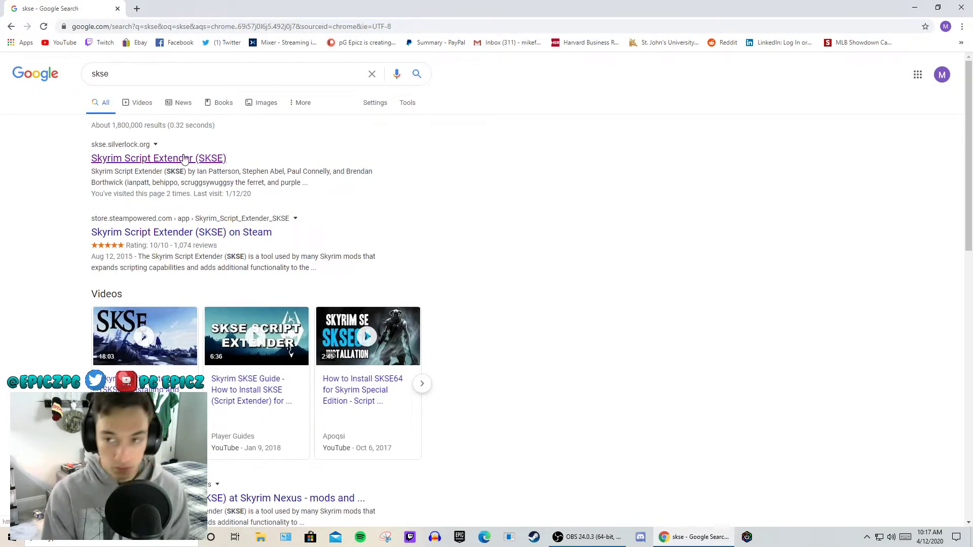
{"action": "left_click", "coordinate": [158, 158]}
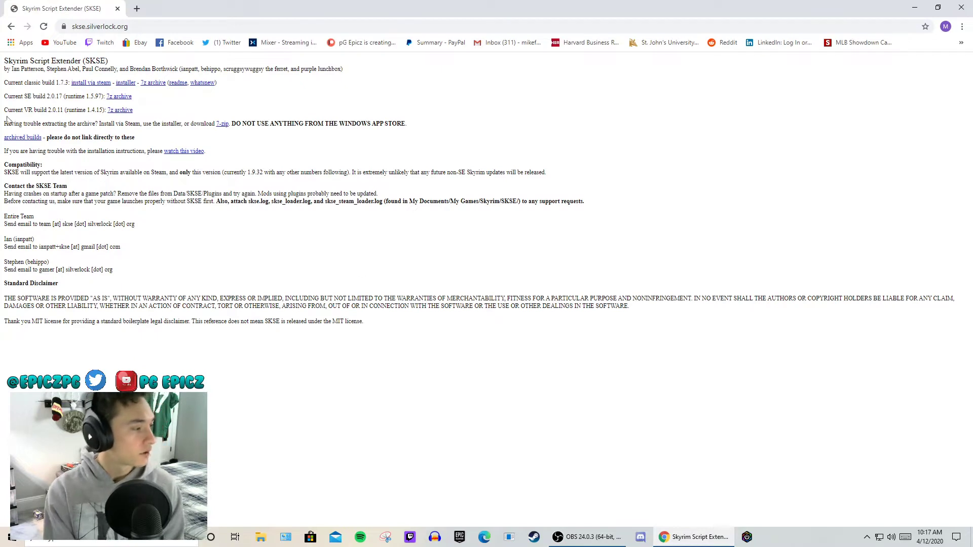
Step: Find the current SE build line and start downloading its 7z archive
{"action": "left_click_drag", "start_coordinate": [14, 84], "coordinate": [51, 83]}
{"action": "left_click", "coordinate": [55, 84]}
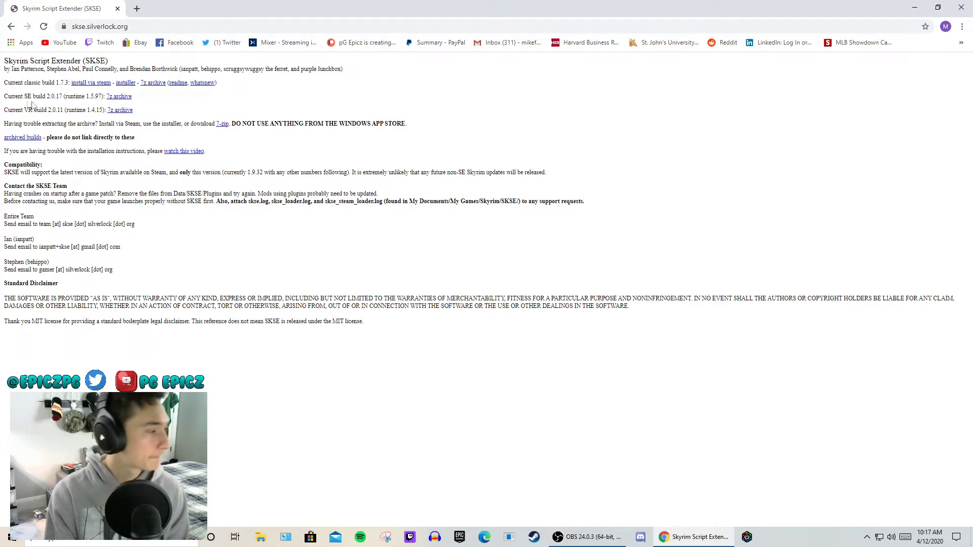
{"action": "left_click_drag", "start_coordinate": [15, 97], "coordinate": [50, 110]}
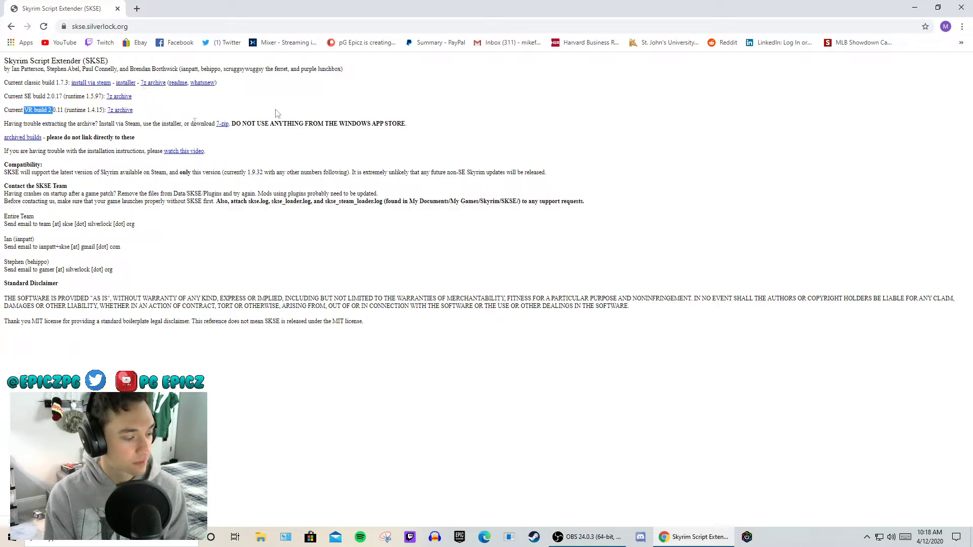
{"action": "left_click", "coordinate": [119, 97]}
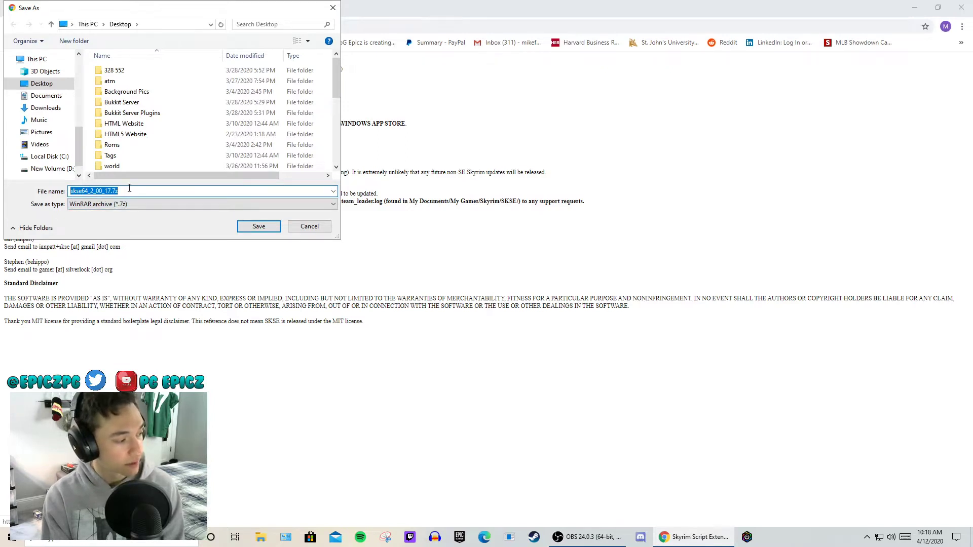
Step: Save skse64_2_00_17.7z to the Desktop and exit Chrome despite the download warning
{"action": "left_click", "coordinate": [309, 226]}
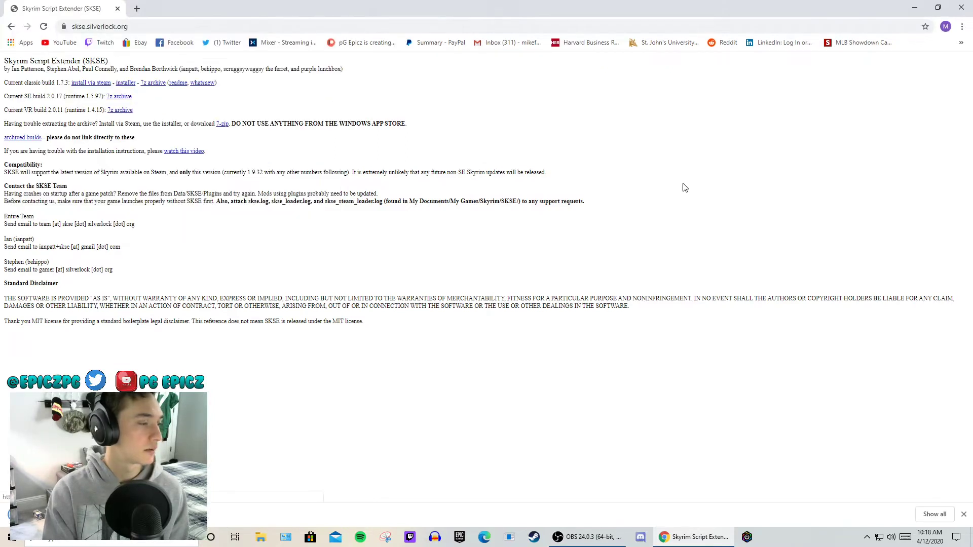
{"action": "left_click", "coordinate": [961, 7]}
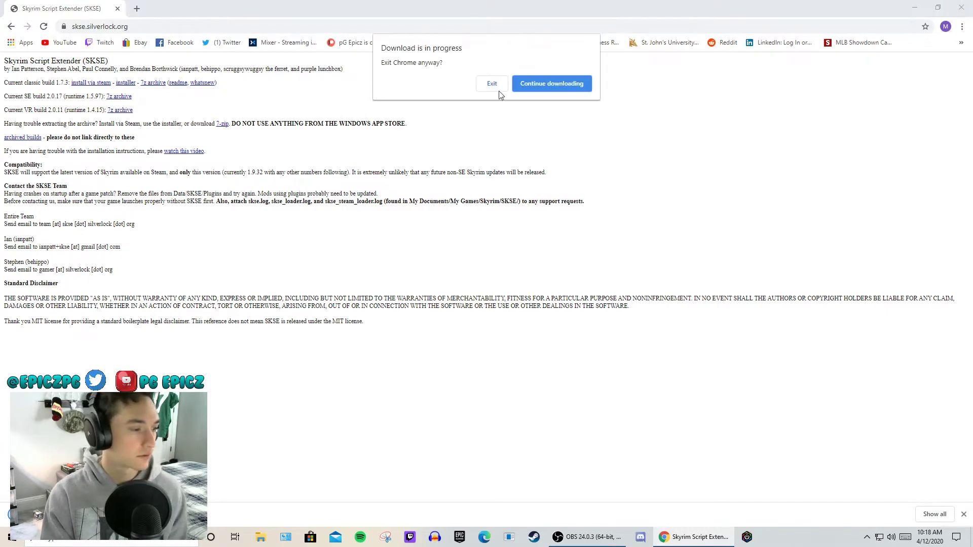
{"action": "left_click", "coordinate": [491, 84]}
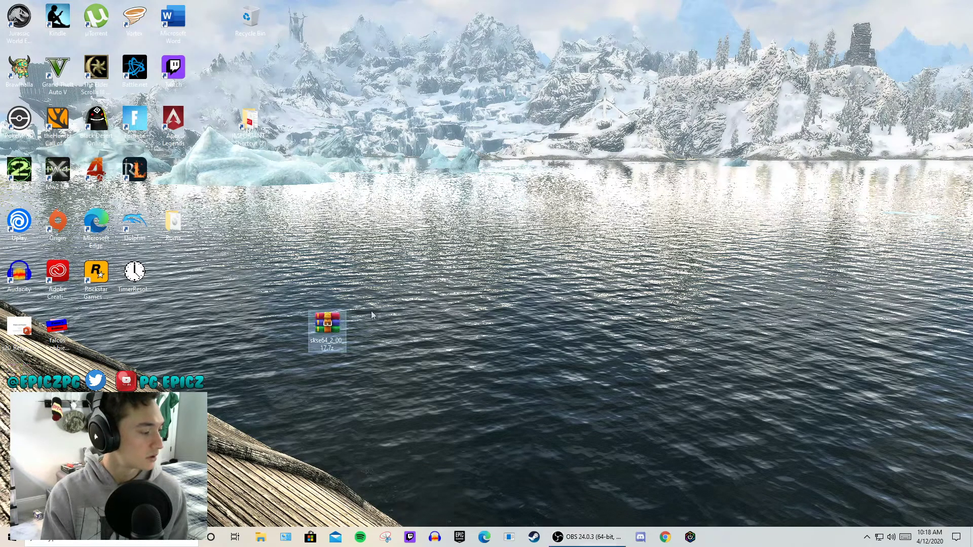
Step: Open skse64_2_00_17.7z in WinRAR at its skse64_2_00_17 folder and move the window right
{"action": "double_click", "coordinate": [327, 330]}
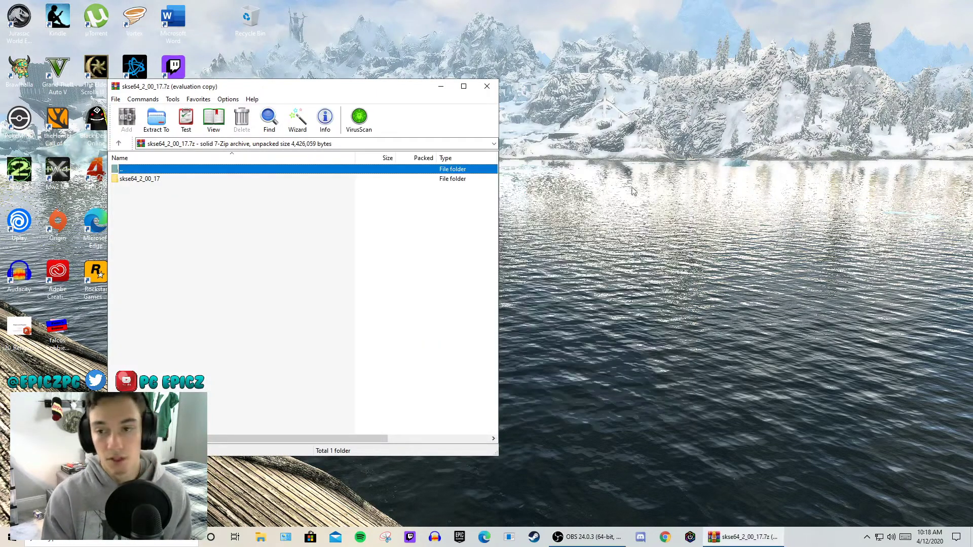
{"action": "double_click", "coordinate": [147, 178]}
{"action": "double_click", "coordinate": [150, 180]}
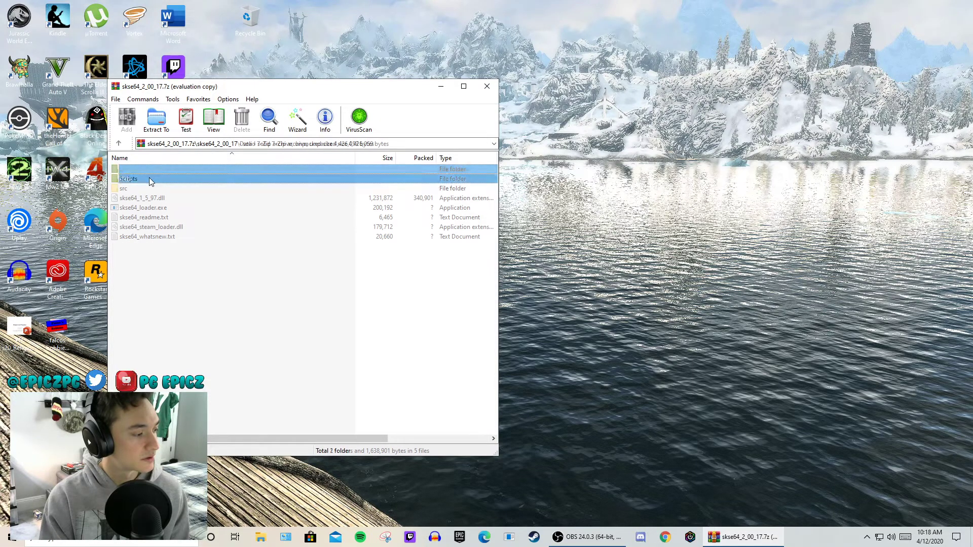
{"action": "left_click", "coordinate": [124, 144]}
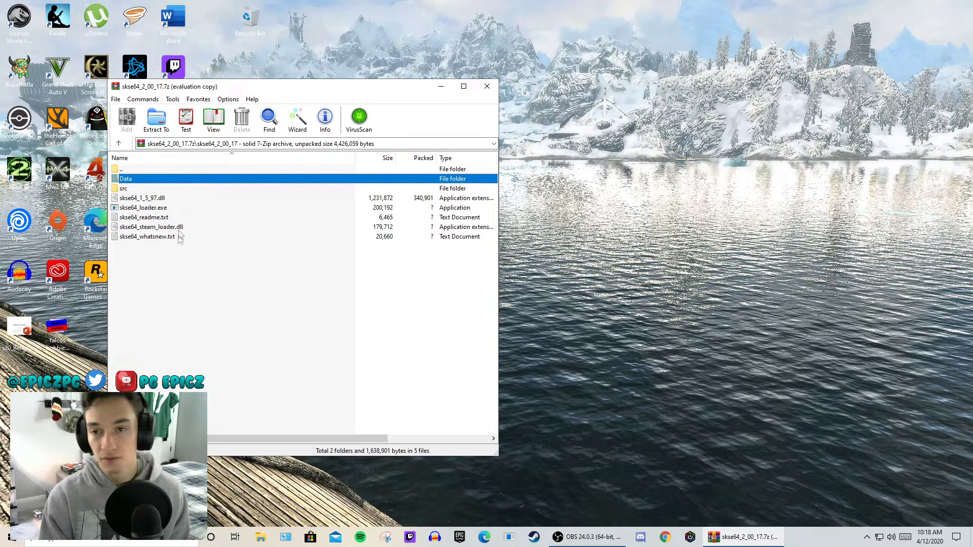
{"action": "left_click_drag", "start_coordinate": [184, 266], "coordinate": [201, 282]}
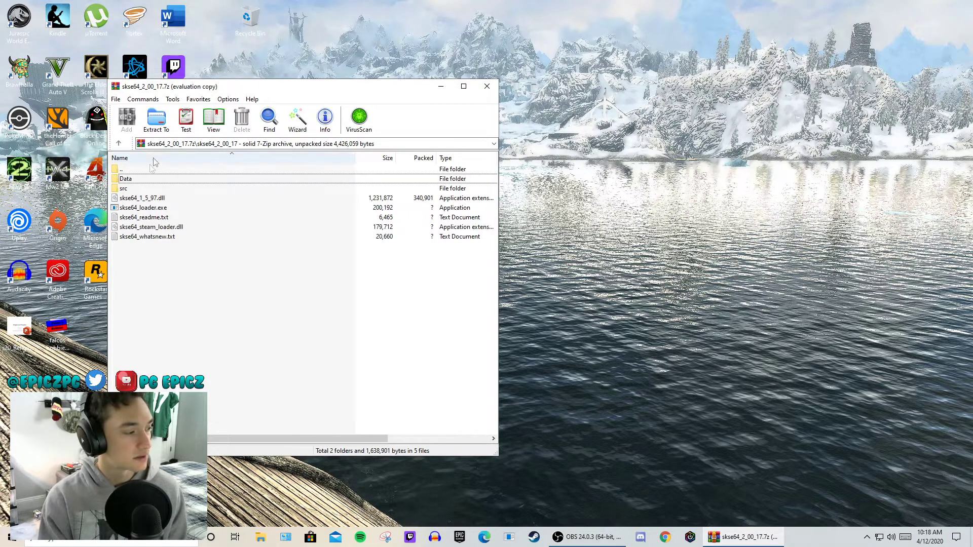
{"action": "left_click_drag", "start_coordinate": [256, 86], "coordinate": [647, 83]}
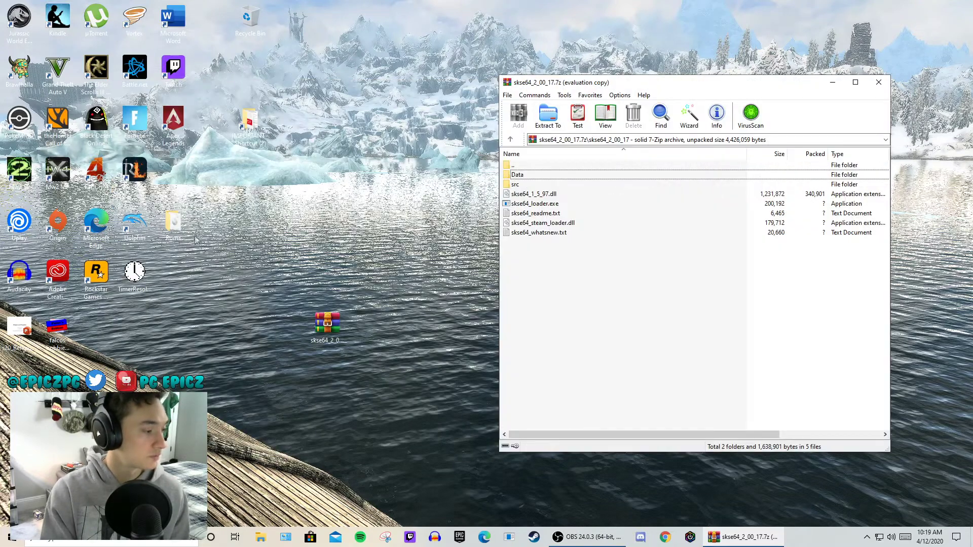
Step: Open File Explorer at the Skyrim Special Edition folder on the left, then select all skse64 items in WinRAR
{"action": "left_click", "coordinate": [260, 536]}
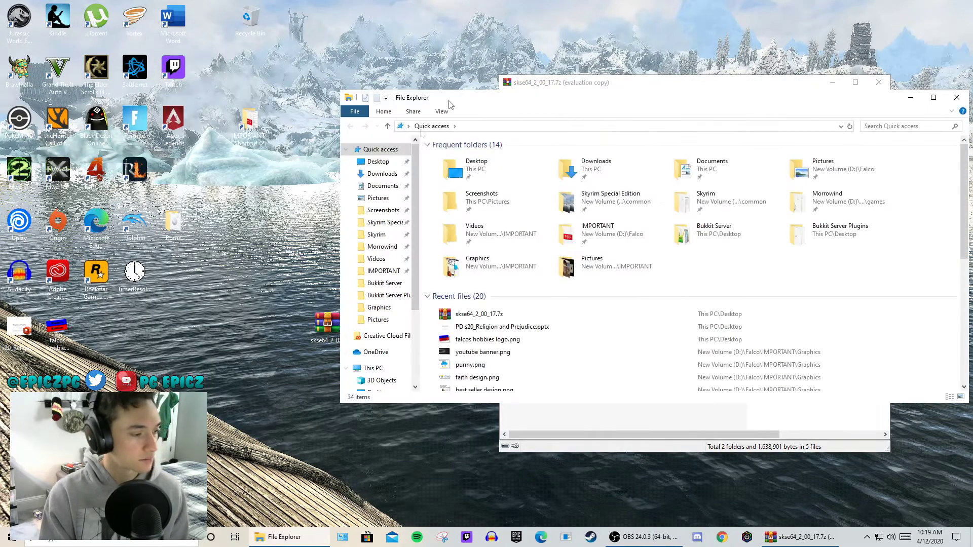
{"action": "left_click_drag", "start_coordinate": [577, 97], "coordinate": [263, 91]}
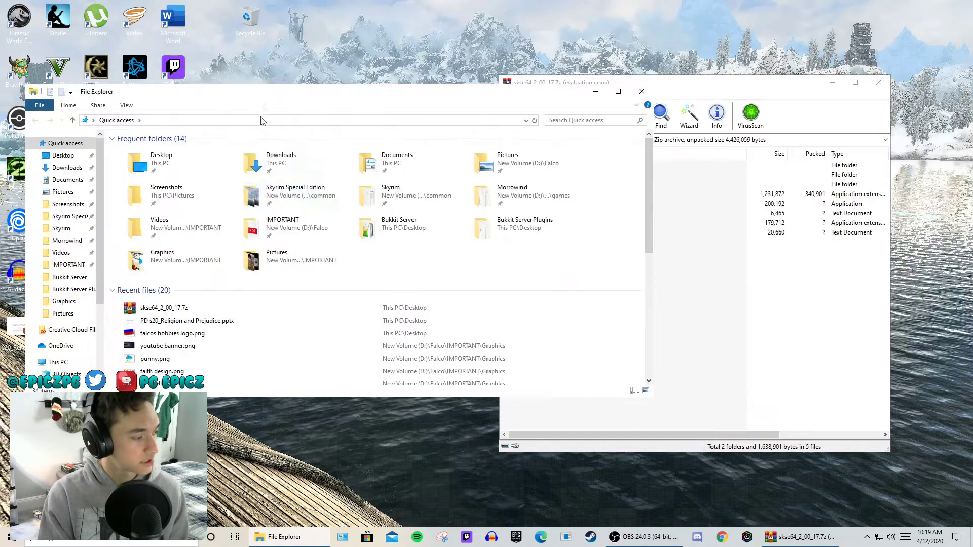
{"action": "left_click", "coordinate": [65, 216]}
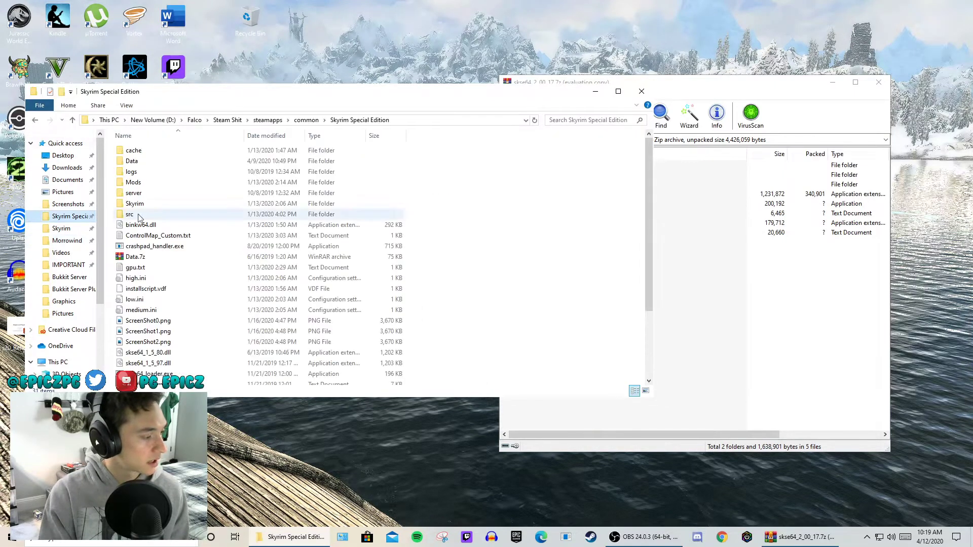
{"action": "scroll", "coordinate": [240, 233], "scroll_direction": "down", "scroll_amount": 1}
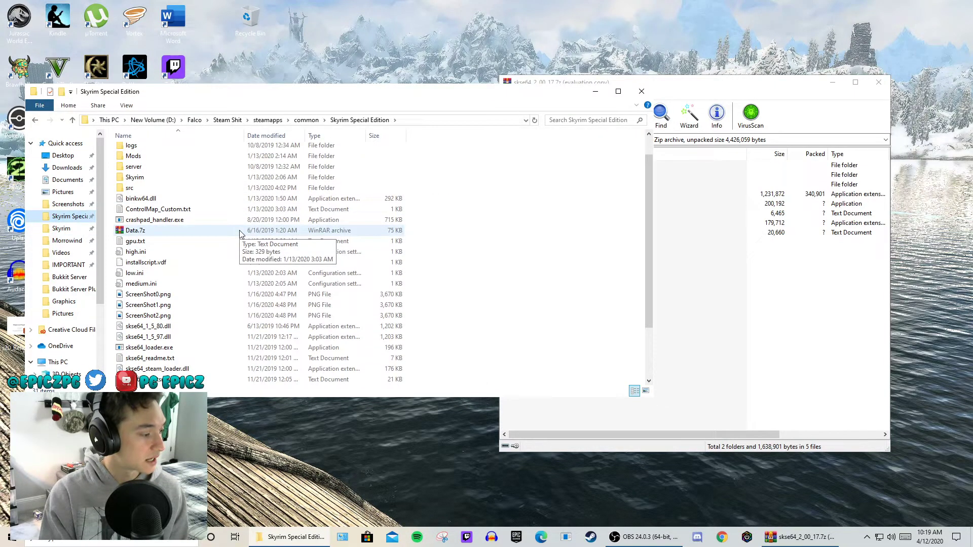
{"action": "scroll", "coordinate": [241, 234], "scroll_direction": "down", "scroll_amount": 1}
{"action": "scroll", "coordinate": [240, 234], "scroll_direction": "down", "scroll_amount": 1}
{"action": "scroll", "coordinate": [241, 234], "scroll_direction": "up", "scroll_amount": 2}
{"action": "scroll", "coordinate": [241, 233], "scroll_direction": "down", "scroll_amount": 2}
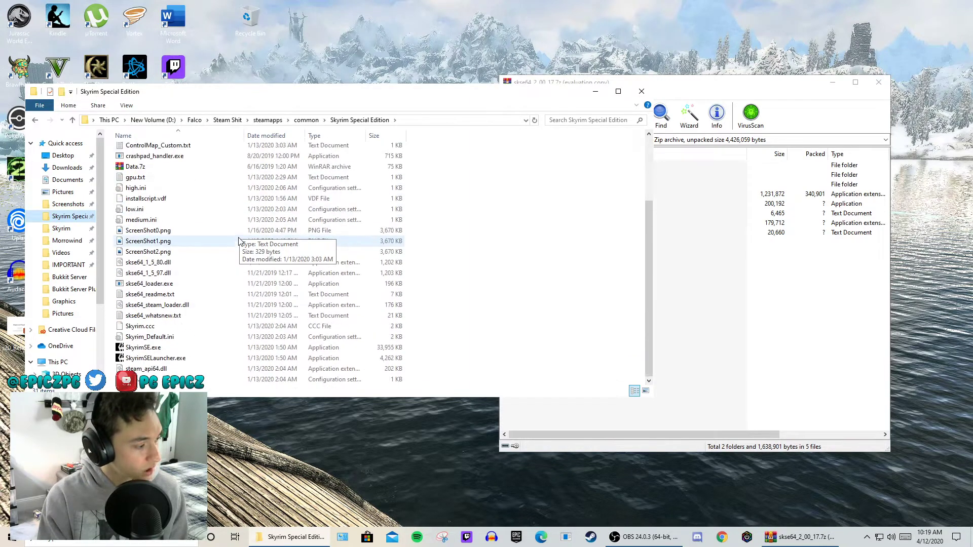
{"action": "left_click", "coordinate": [712, 126]}
{"action": "left_click_drag", "start_coordinate": [596, 307], "coordinate": [586, 177]}
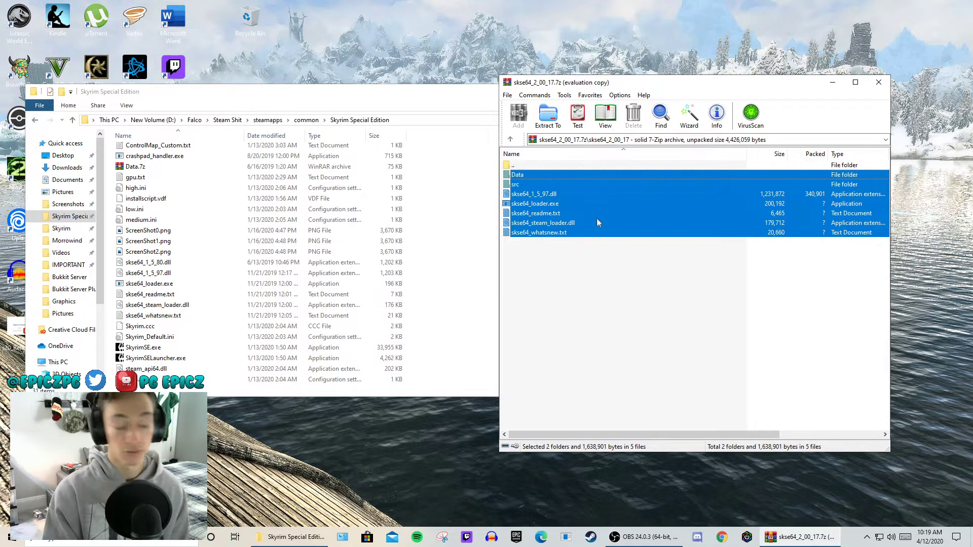
Step: Drag the skse64 items into the Skyrim Special Edition folder, replacing the existing files
{"action": "left_click_drag", "start_coordinate": [602, 175], "coordinate": [462, 210]}
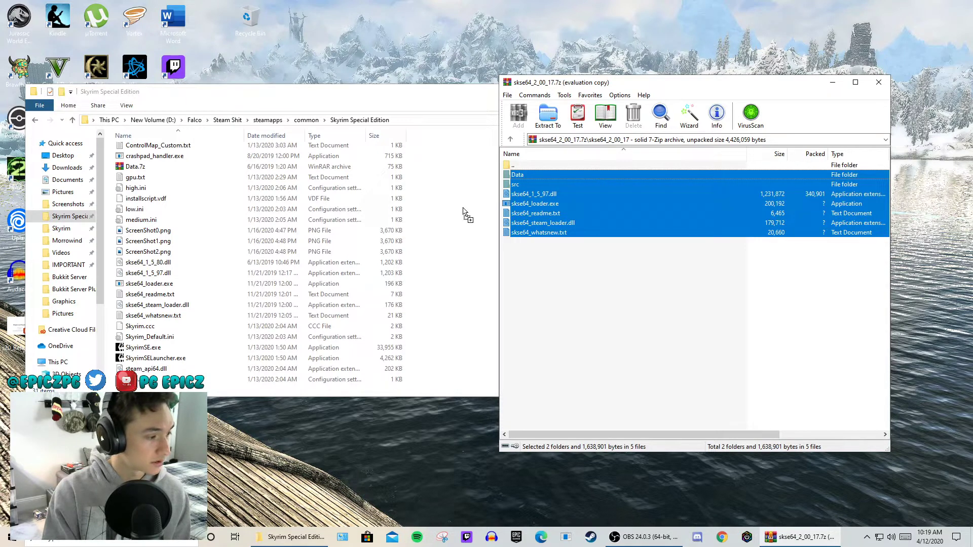
{"action": "left_click_drag", "start_coordinate": [463, 209], "coordinate": [463, 207]}
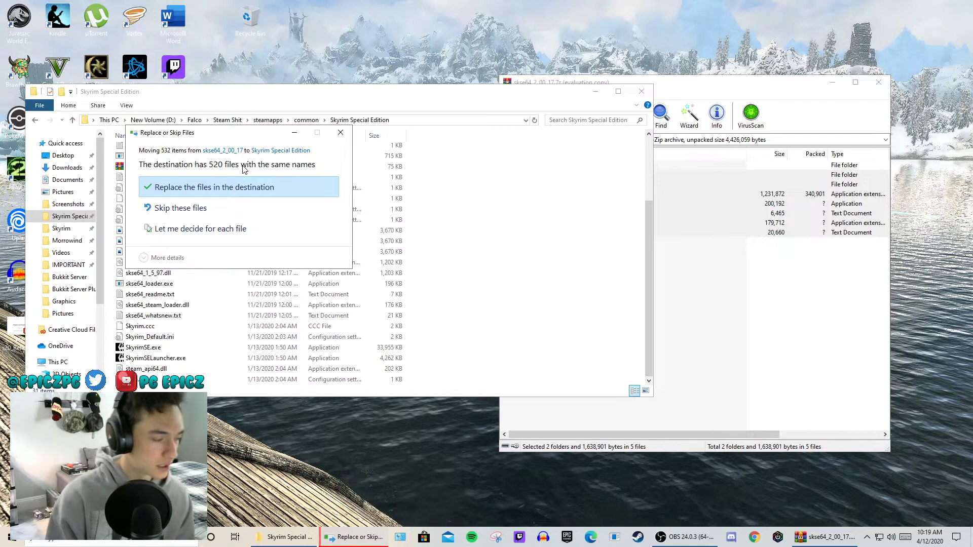
{"action": "left_click", "coordinate": [226, 192]}
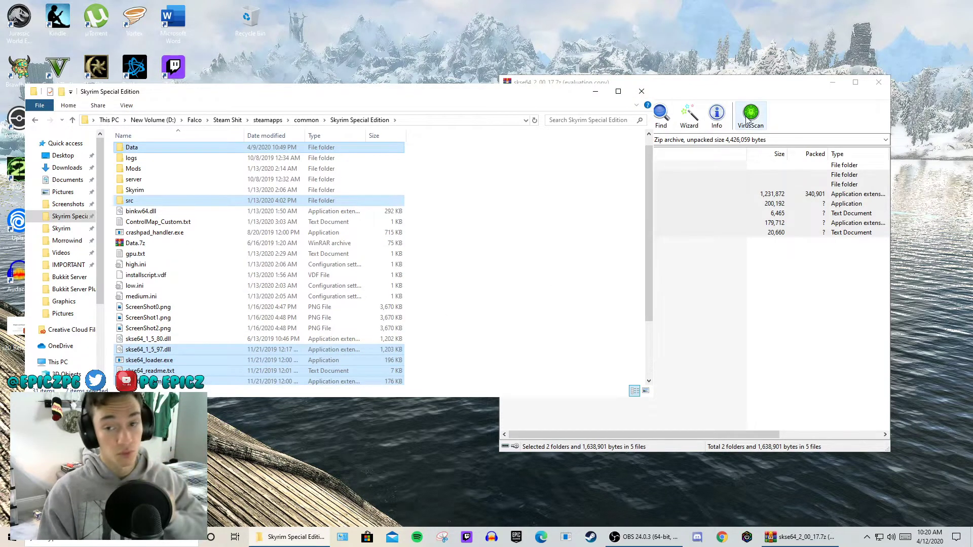
{"action": "left_click", "coordinate": [809, 85]}
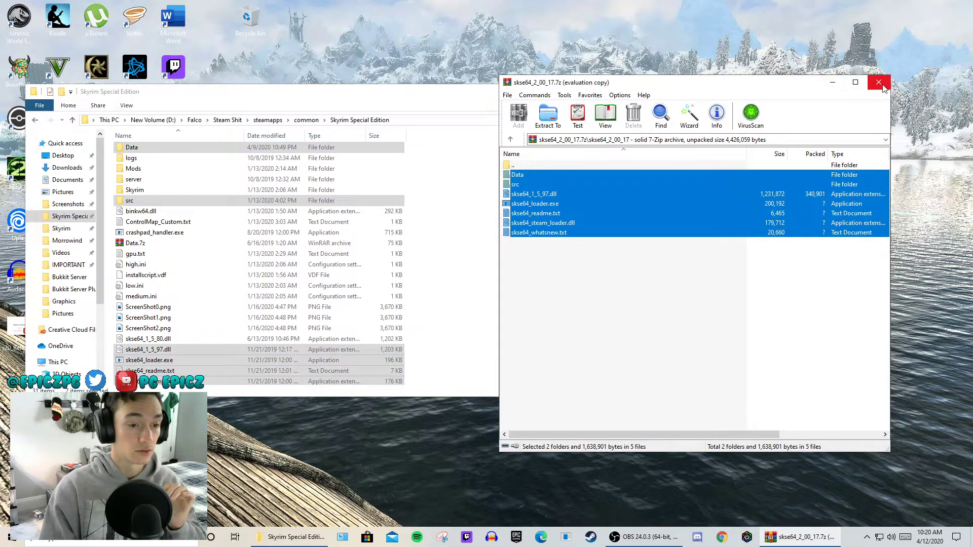
Step: Close WinRAR and unpin the old script extender shortcut from the taskbar
{"action": "left_click", "coordinate": [879, 82]}
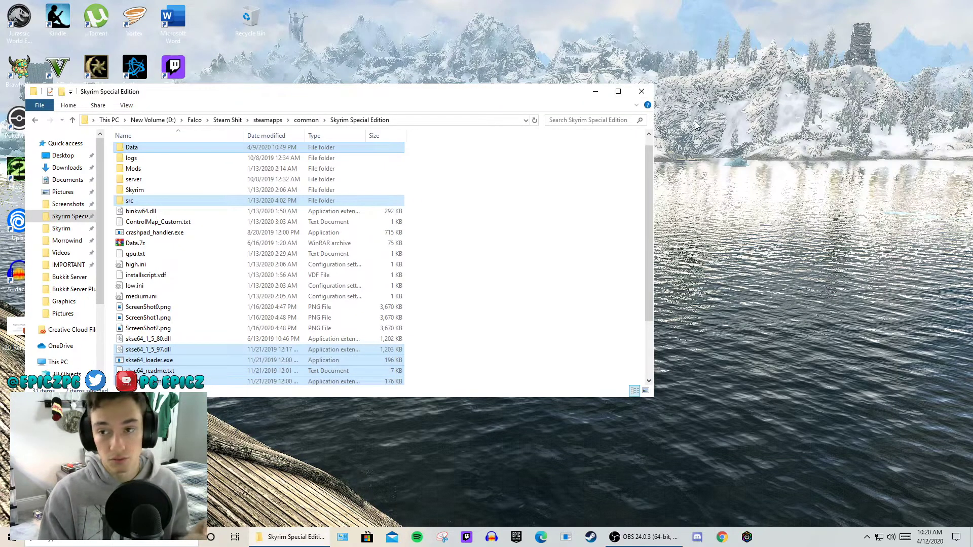
{"action": "left_click", "coordinate": [509, 209]}
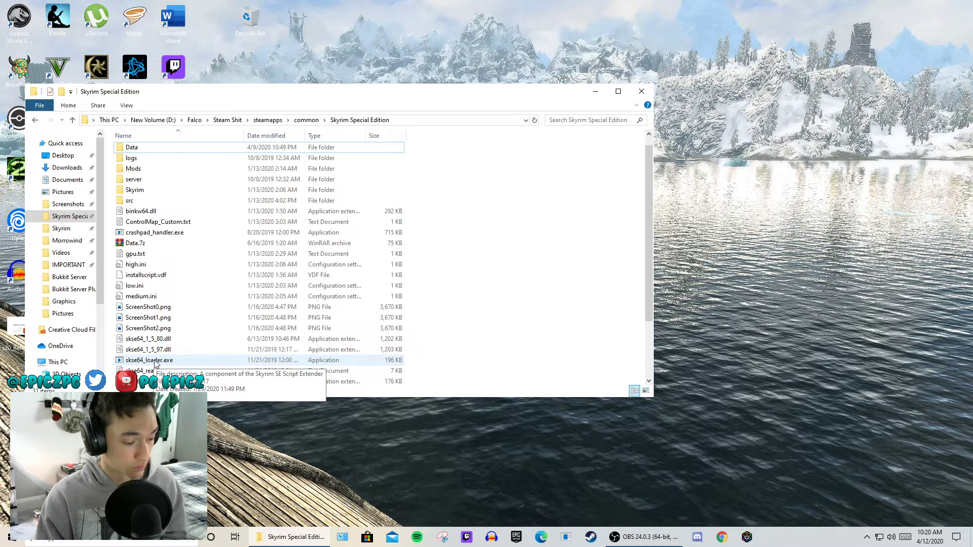
{"action": "right_click", "coordinate": [565, 537]}
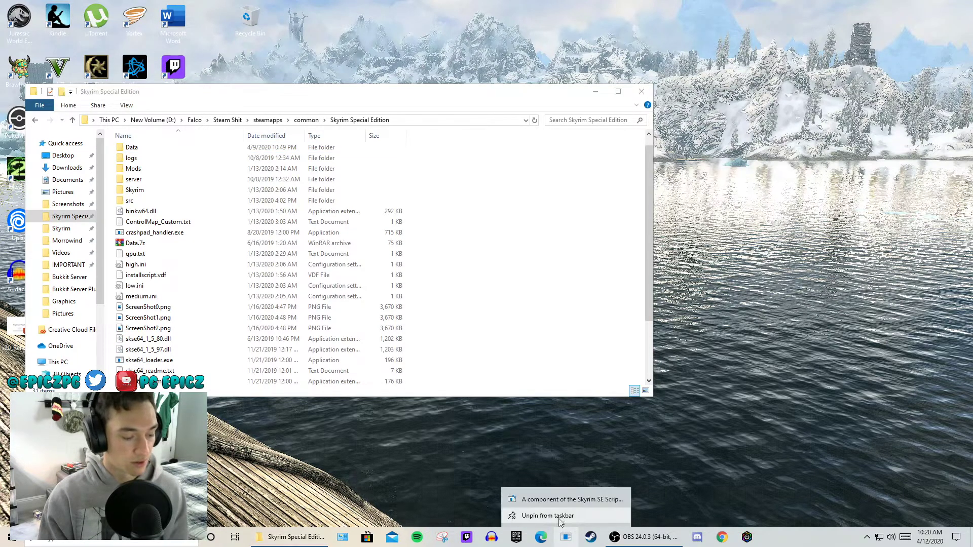
{"action": "left_click", "coordinate": [558, 517]}
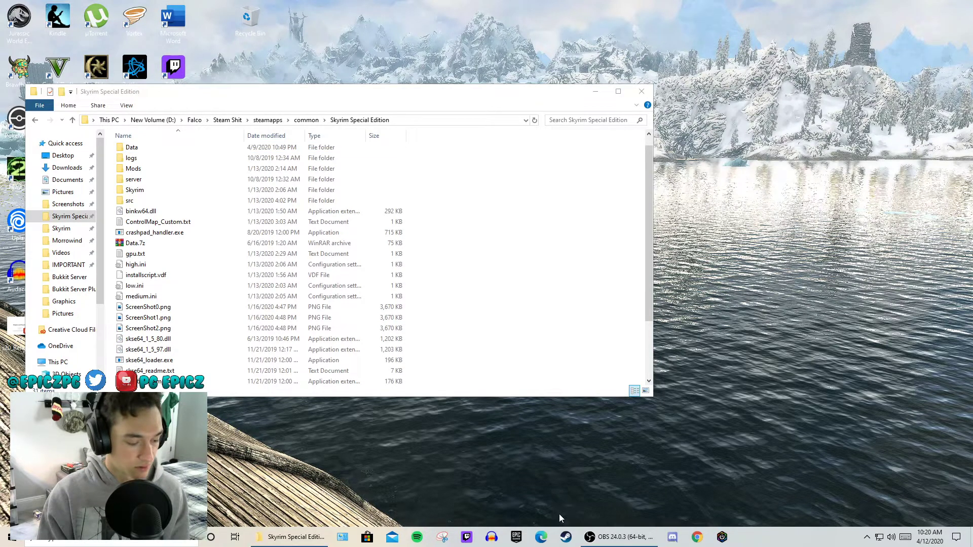
Step: Pin skse64_loader.exe from the Skyrim Special Edition folder to the taskbar
{"action": "right_click", "coordinate": [172, 356]}
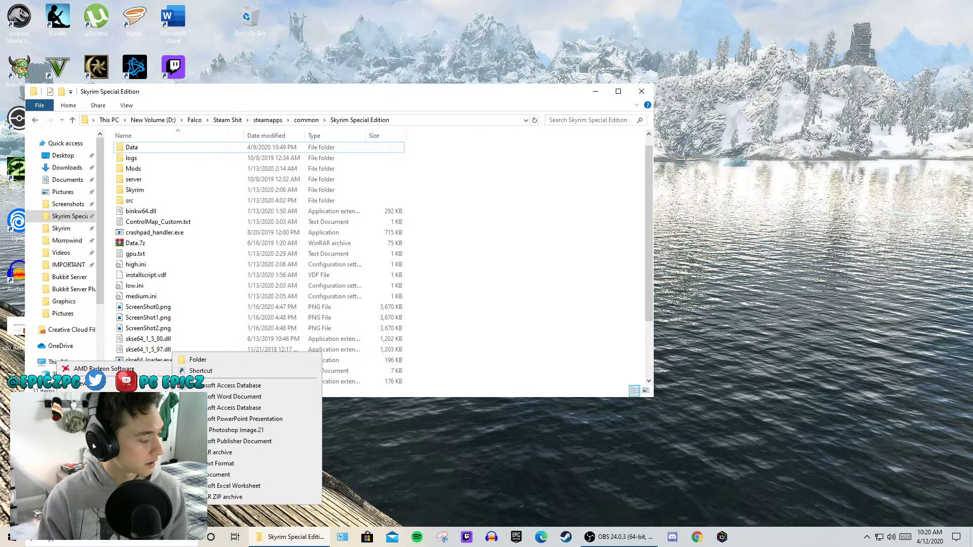
{"action": "left_click", "coordinate": [205, 359]}
{"action": "mouse_move", "coordinate": [660, 541]}
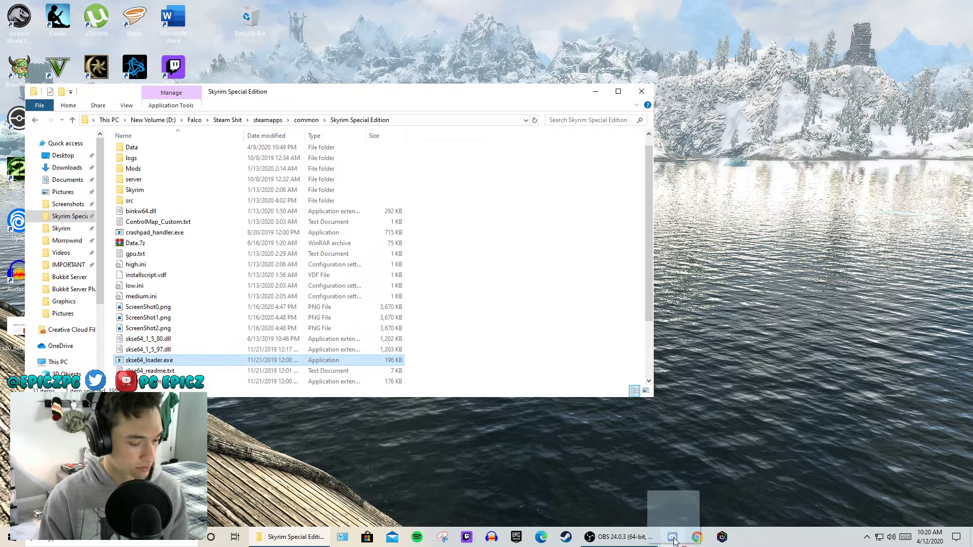
{"action": "left_click_drag", "start_coordinate": [661, 542], "coordinate": [671, 542]}
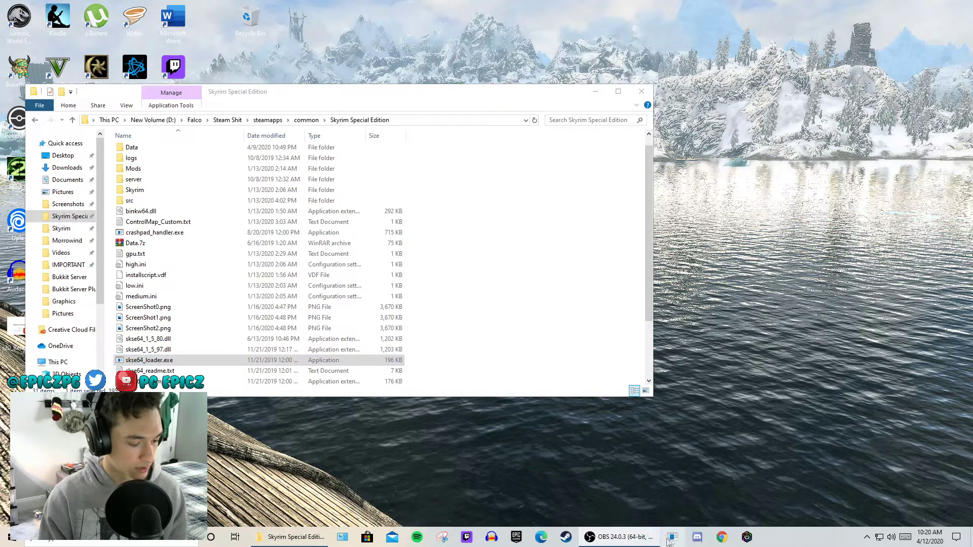
Step: Launch Skyrim via skse64_loader, browse the character sliders down to Scars, then Alt+Tab out
{"action": "left_click", "coordinate": [641, 92]}
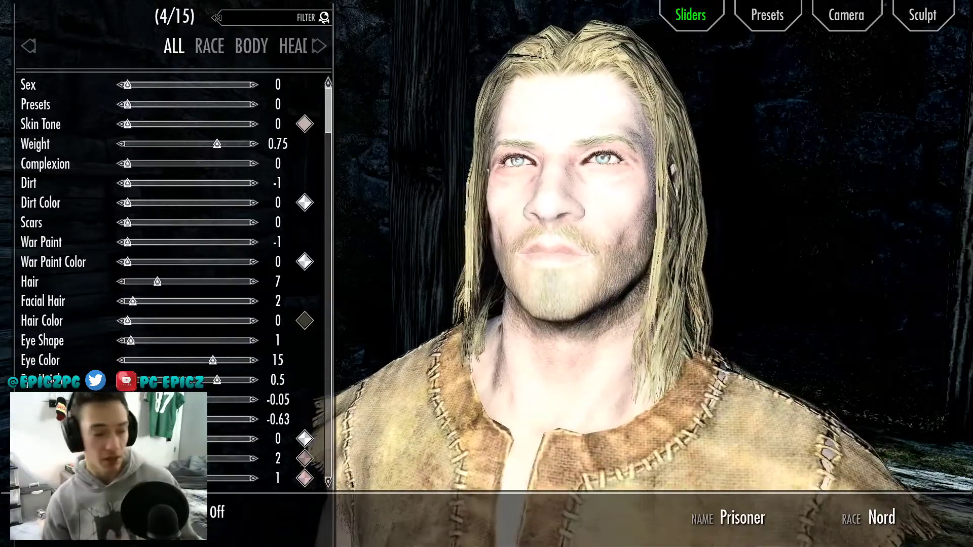
{"action": "key", "text": "Down"}
{"action": "key", "text": "Down"}
{"action": "key", "text": "Down"}
{"action": "key", "text": "Down"}
{"action": "key", "text": "Down"}
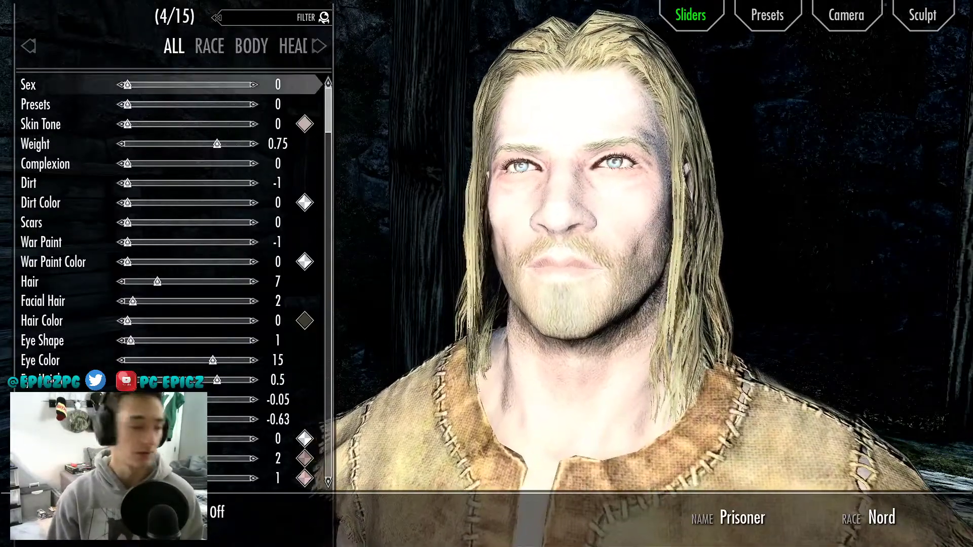
{"action": "key", "text": "Down"}
{"action": "key", "text": "Down"}
{"action": "key", "text": "Down"}
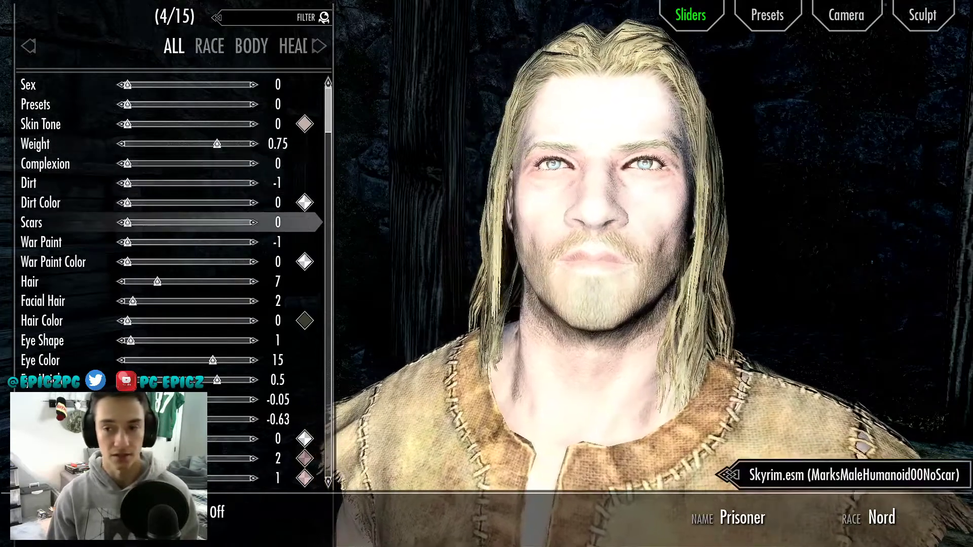
{"action": "key", "text": "Up"}
{"action": "key", "text": "Up"}
{"action": "key", "text": "Up"}
{"action": "key", "text": "Up"}
{"action": "key", "text": "Up"}
{"action": "key", "text": "Up"}
{"action": "key", "text": "Down"}
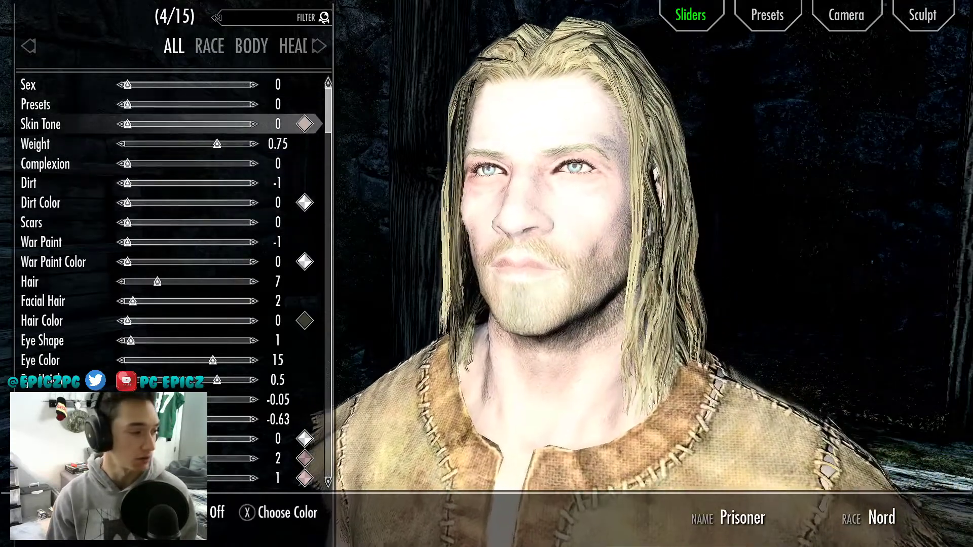
{"action": "key", "text": "Down"}
{"action": "key", "text": "Down"}
{"action": "key", "text": "Down"}
{"action": "key", "text": "Down"}
{"action": "key", "text": "Down"}
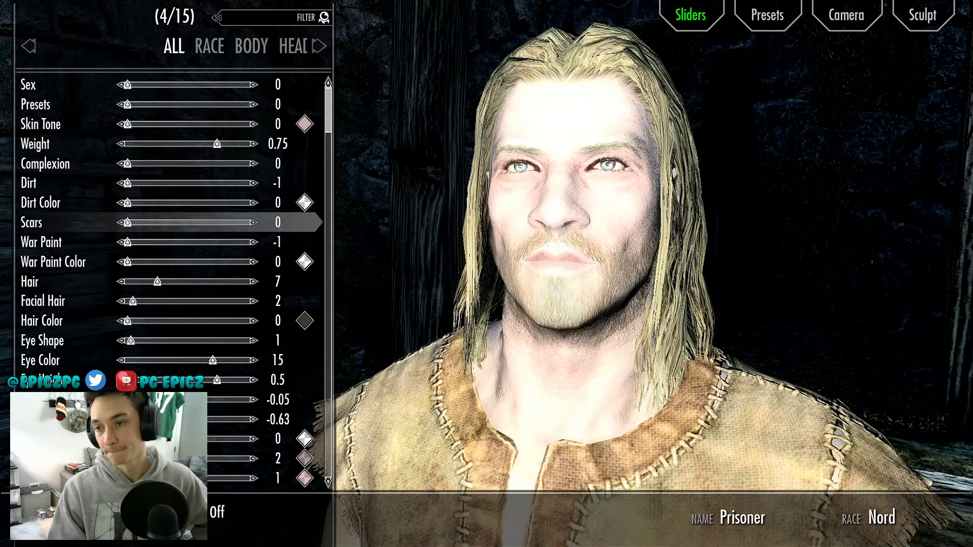
{"action": "key", "text": "alt+Tab"}
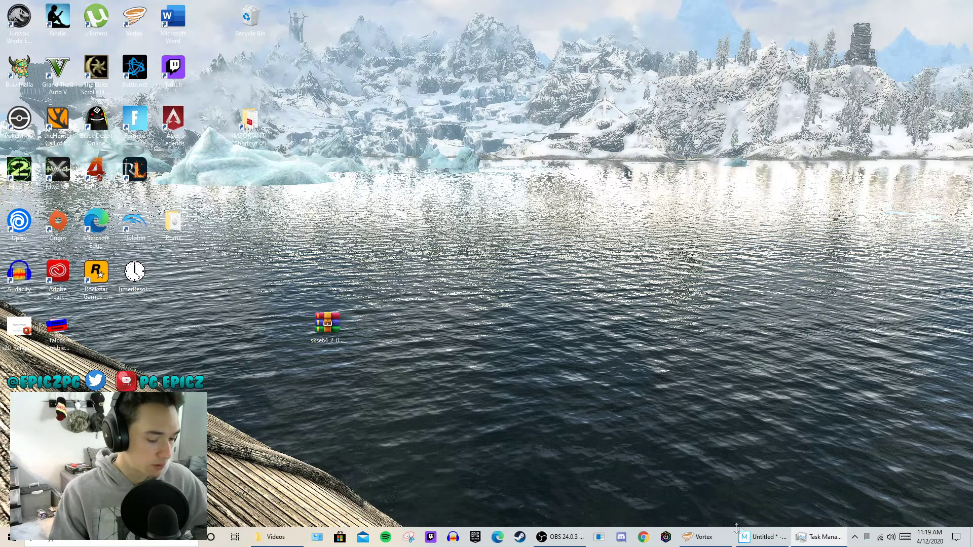
Step: Return to the Skyrim window and step through the main menu entries from Continue to Credits
{"action": "left_click", "coordinate": [600, 537]}
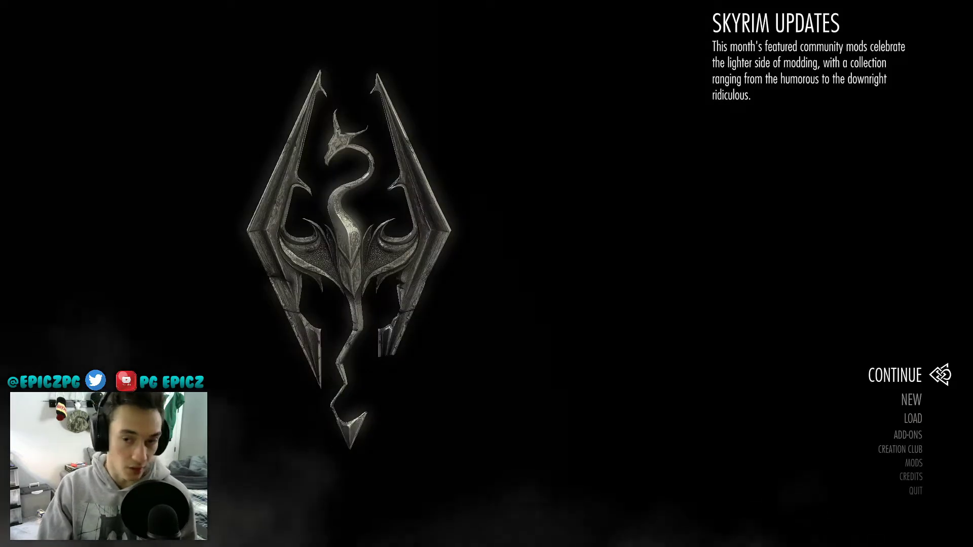
{"action": "key", "text": "Down"}
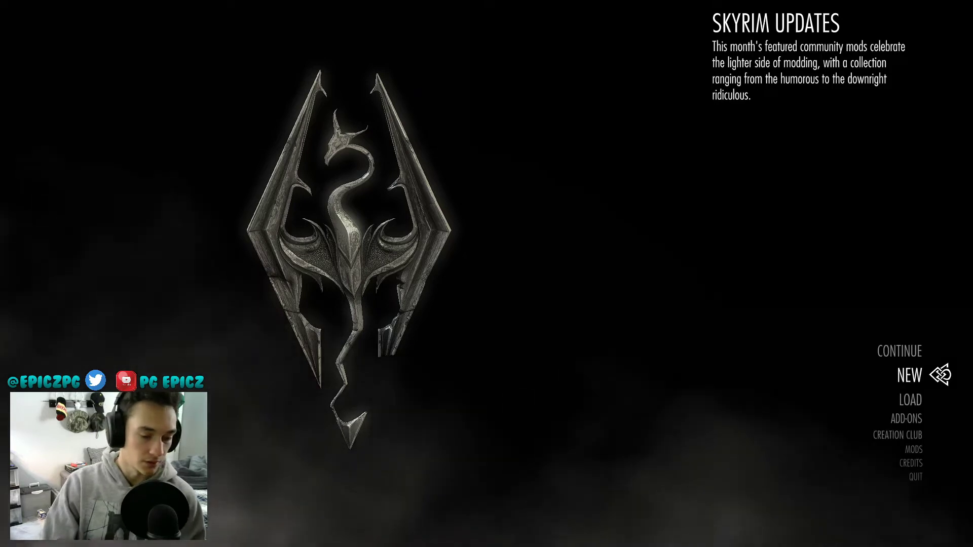
{"action": "key", "text": "Down"}
{"action": "key", "text": "Down"}
{"action": "key", "text": "Down"}
{"action": "key", "text": "Down"}
{"action": "key", "text": "Down"}
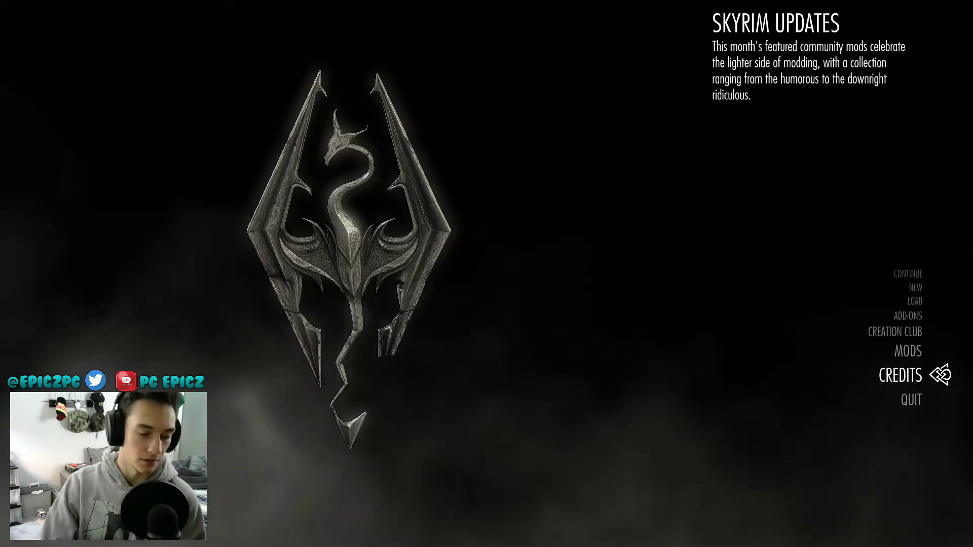
{"action": "key", "text": "Up"}
{"action": "key", "text": "Up"}
{"action": "key", "text": "Up"}
{"action": "key", "text": "Down"}
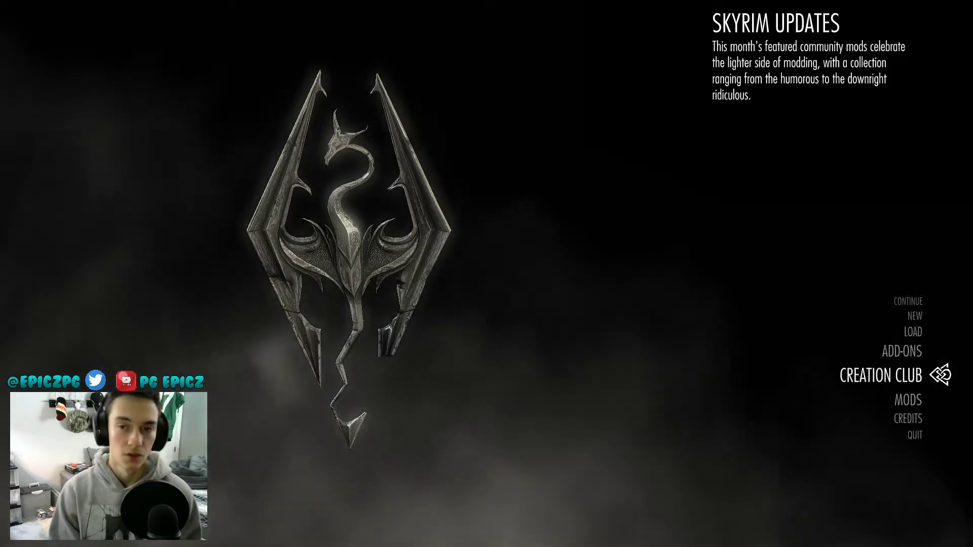